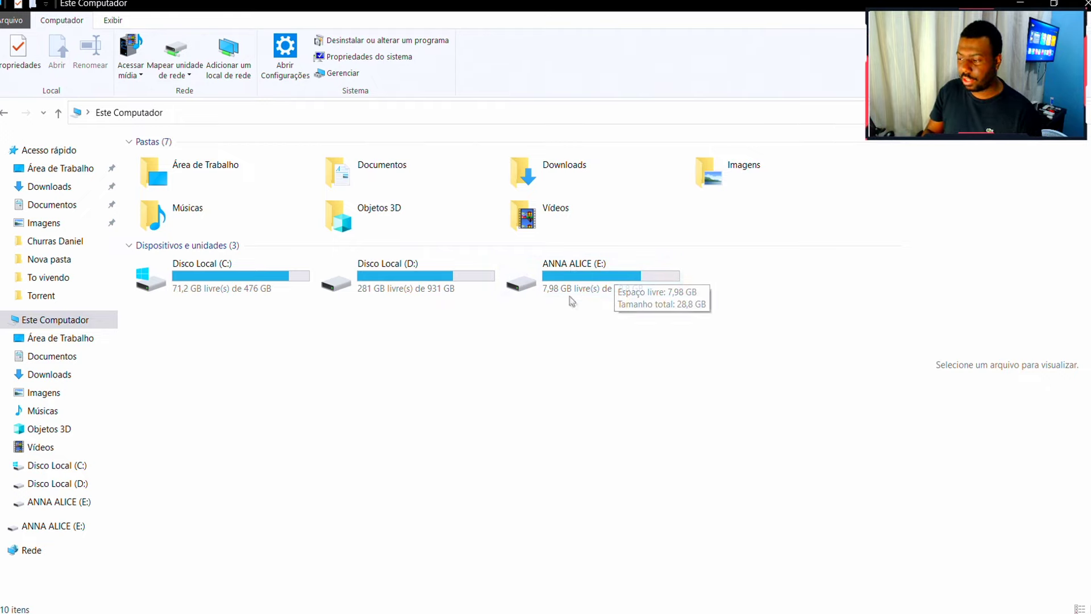
- Open USB drive E: and try to open the 30GB drive shortcut inside it, dismissing the error dialog
double_click(605, 283)
click(166, 170)
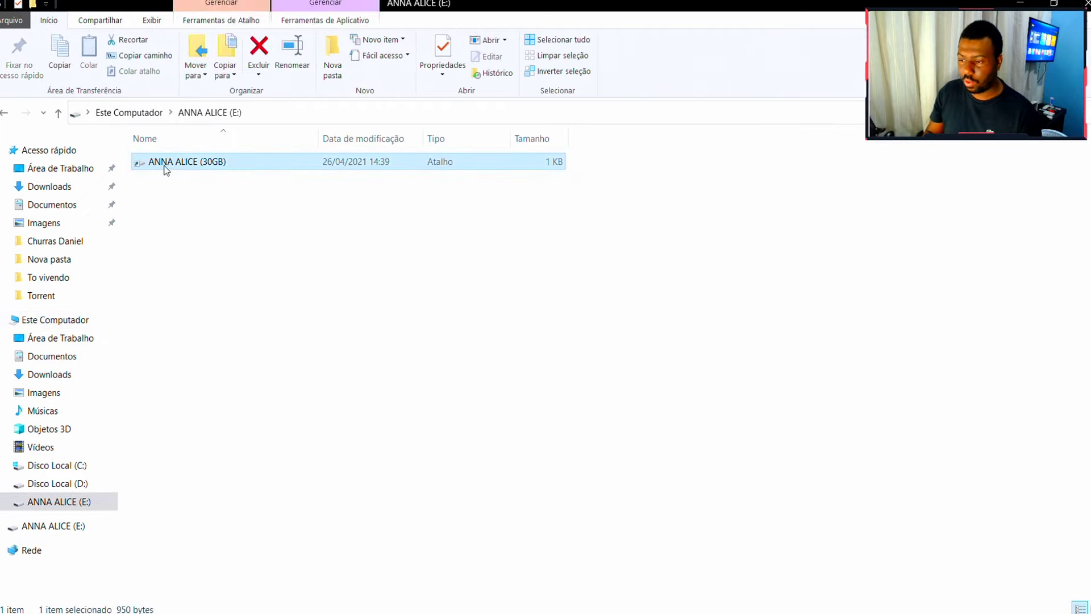
click(166, 209)
click(160, 166)
click(141, 178)
click(178, 164)
double_click(177, 164)
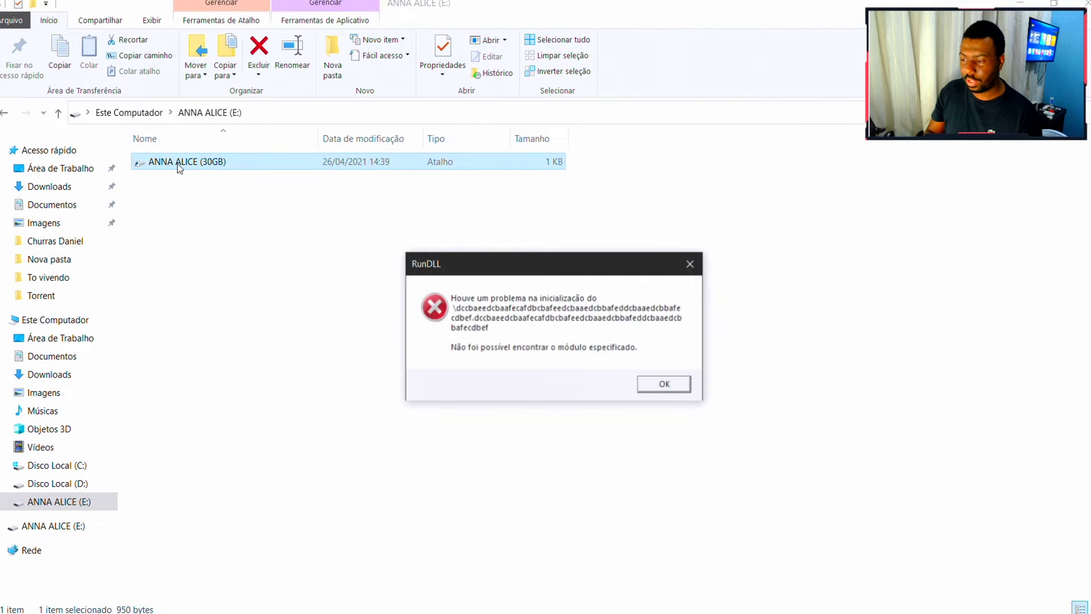
click(693, 264)
click(251, 237)
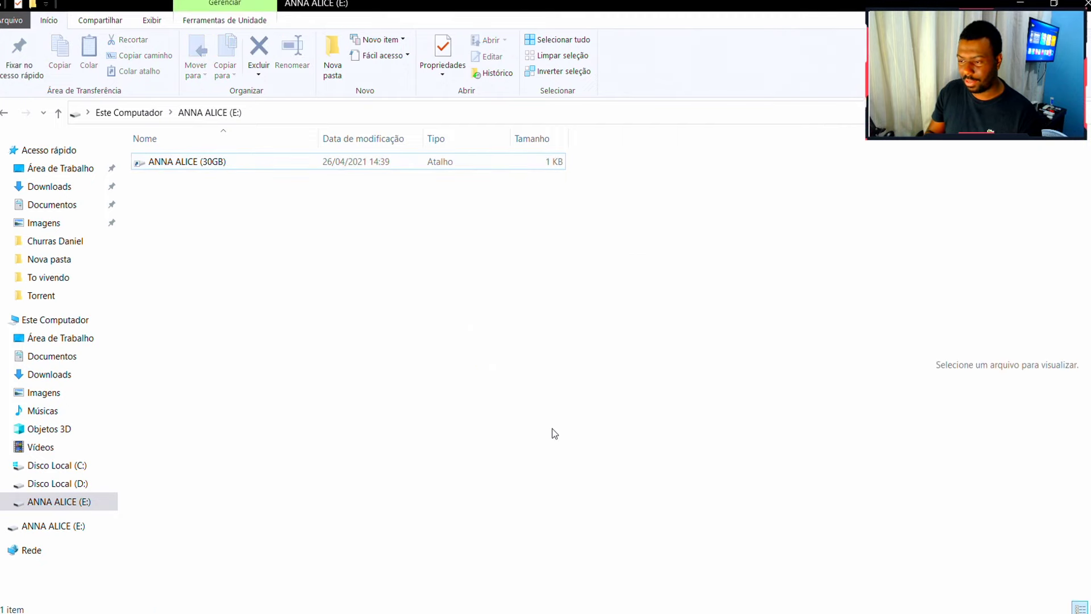
key(alt+Left)
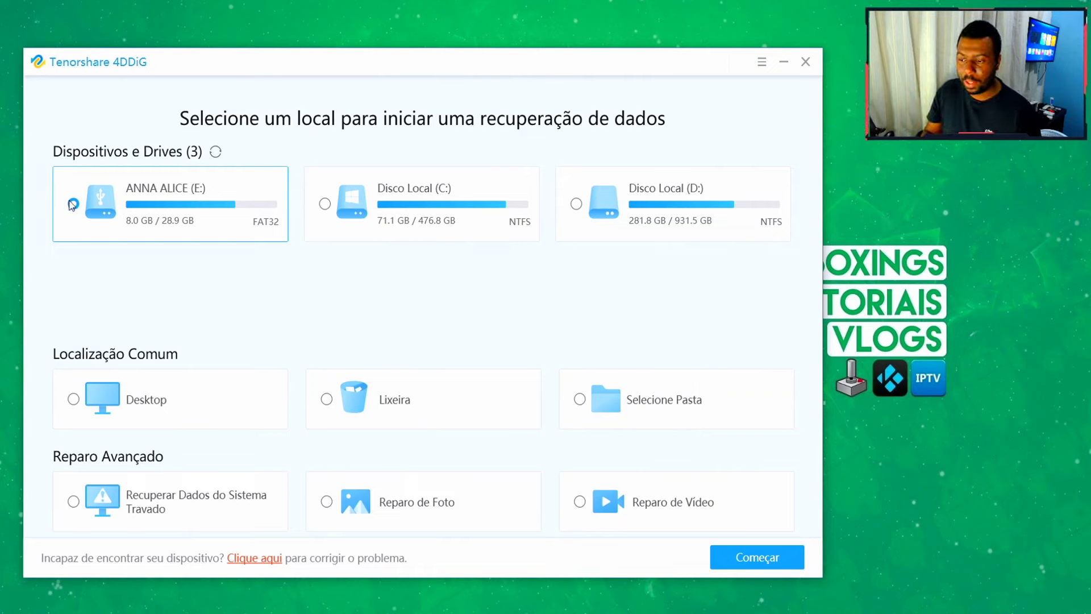
- In Tenorshare 4DDiG, choose USB drive E: as the recovery location and scan it for all file types
click(330, 223)
click(565, 217)
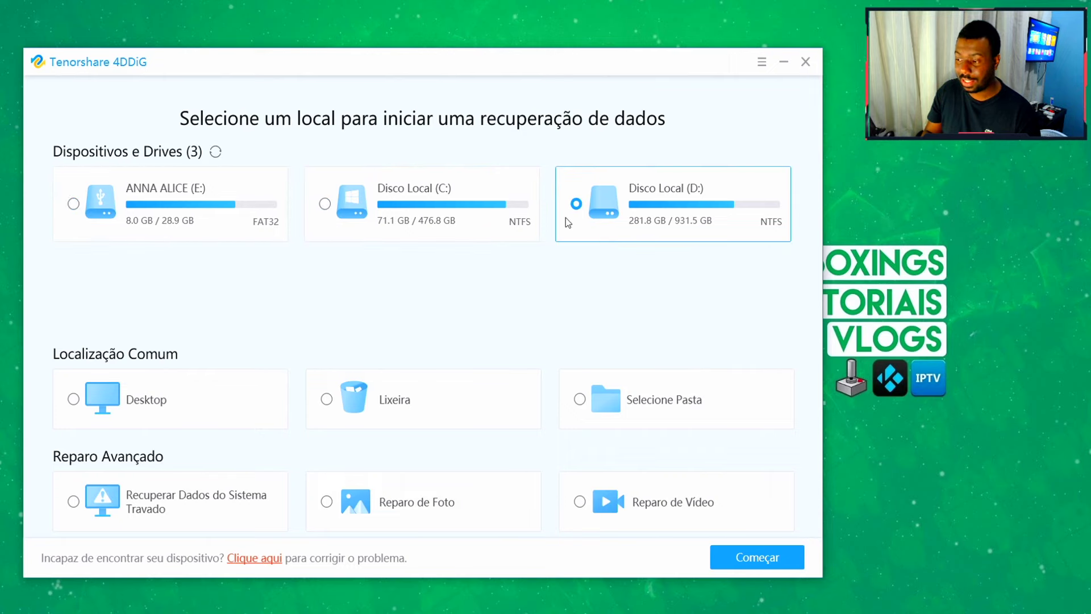
click(79, 218)
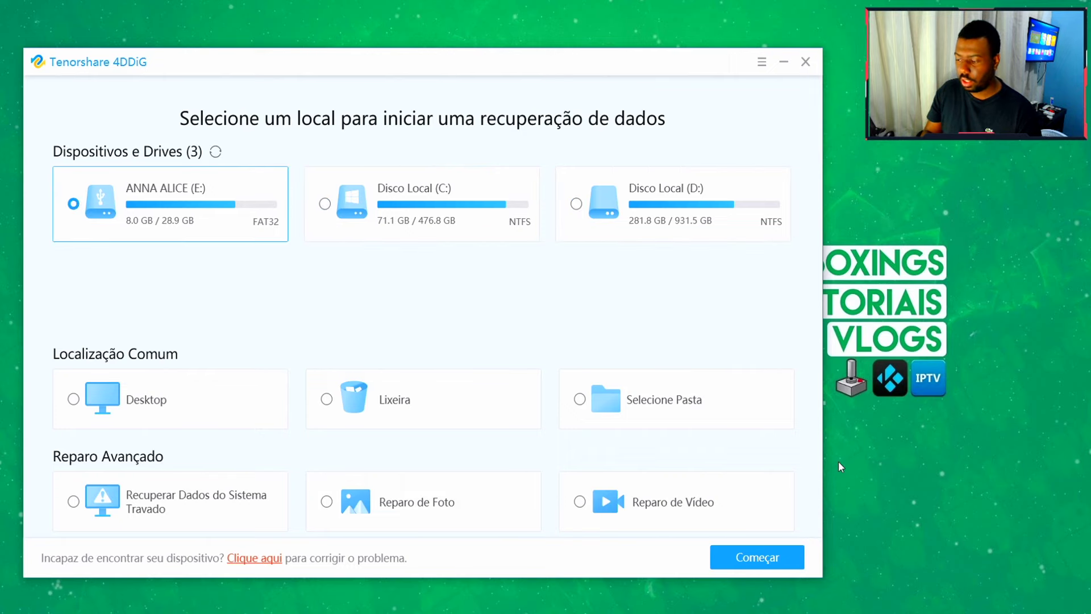
click(751, 562)
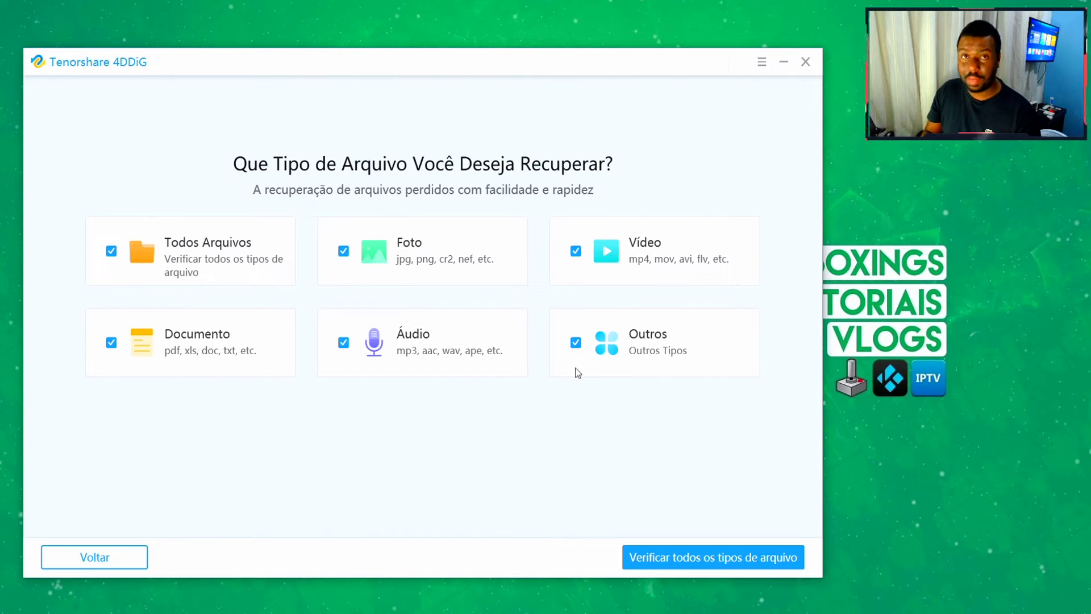
click(761, 565)
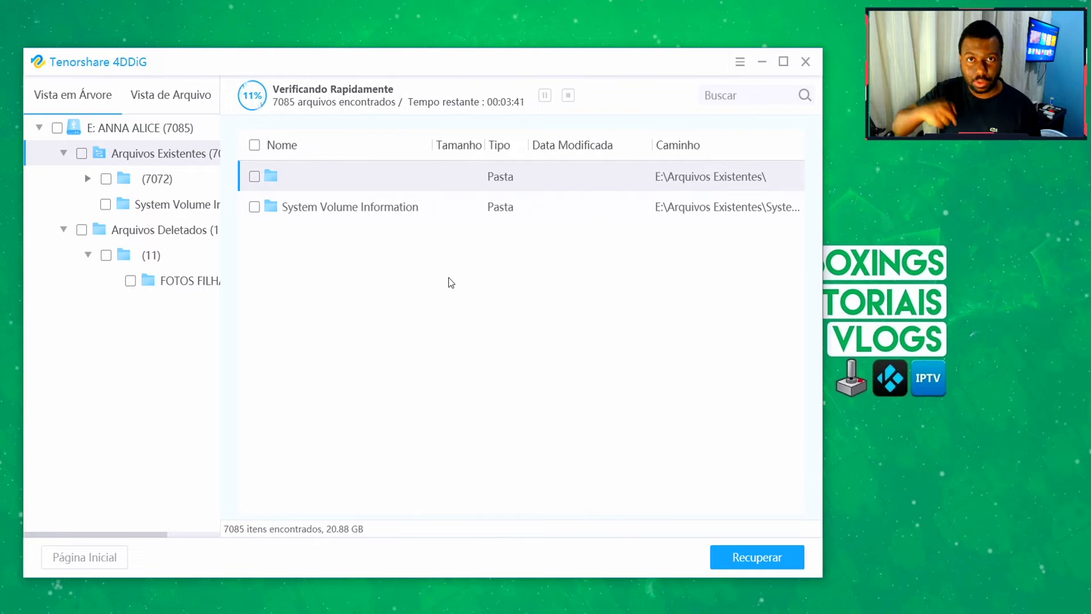
- Browse the scan's existing files into FOTOS FILHA and preview IMG_0726.JPG from one of its subfolders
click(39, 129)
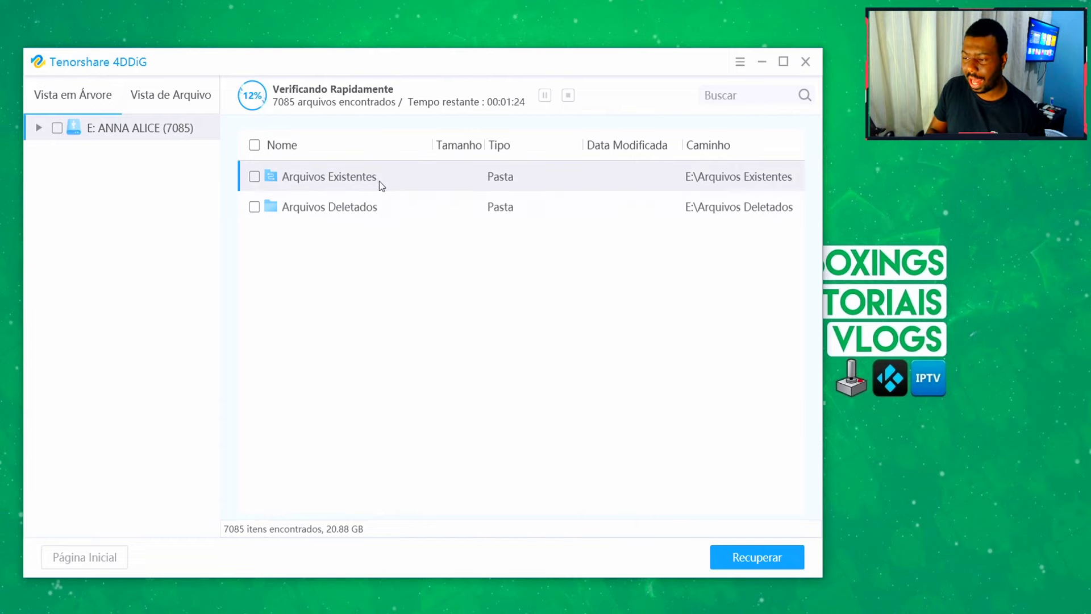
double_click(341, 183)
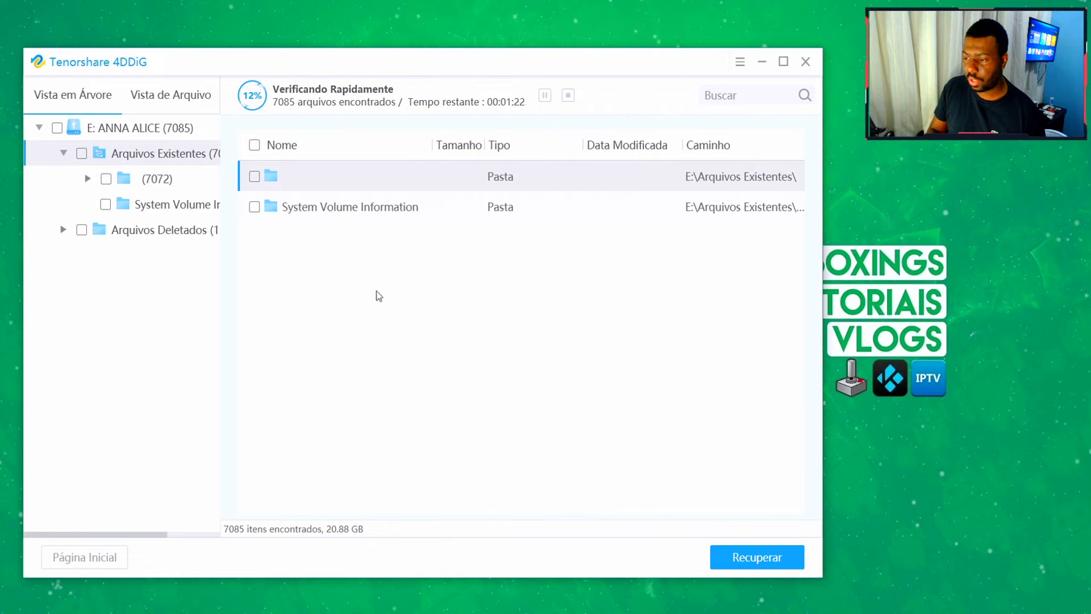
double_click(293, 175)
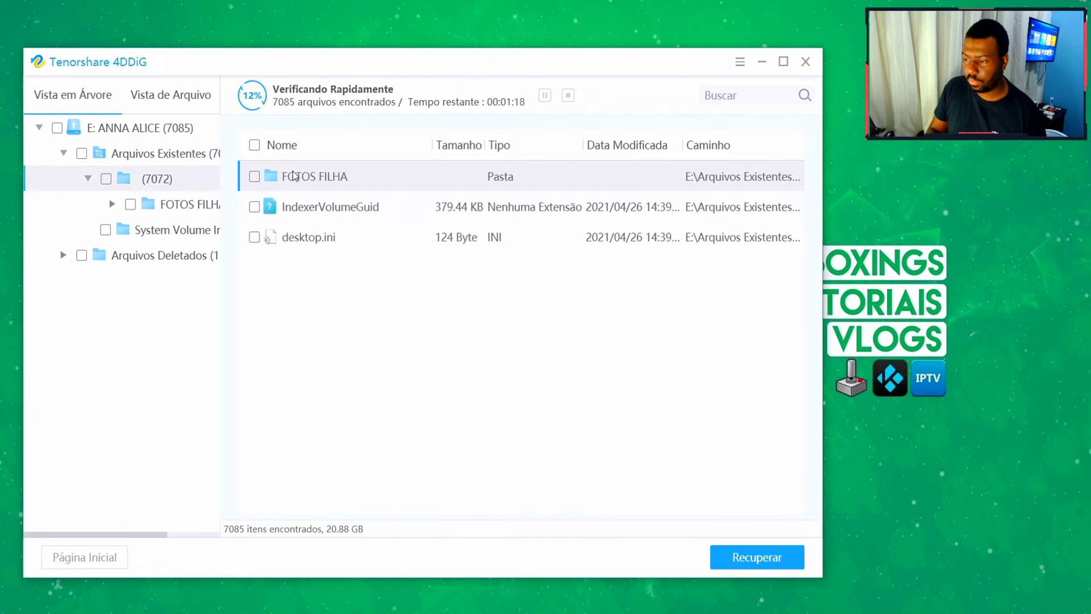
double_click(294, 175)
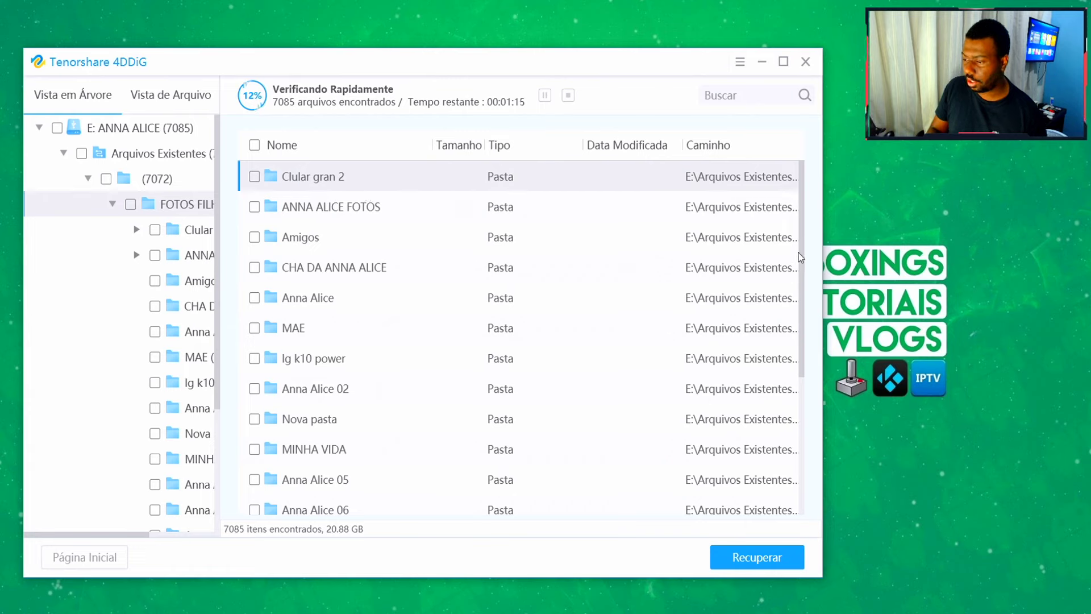
drag(804, 313, 380, 205)
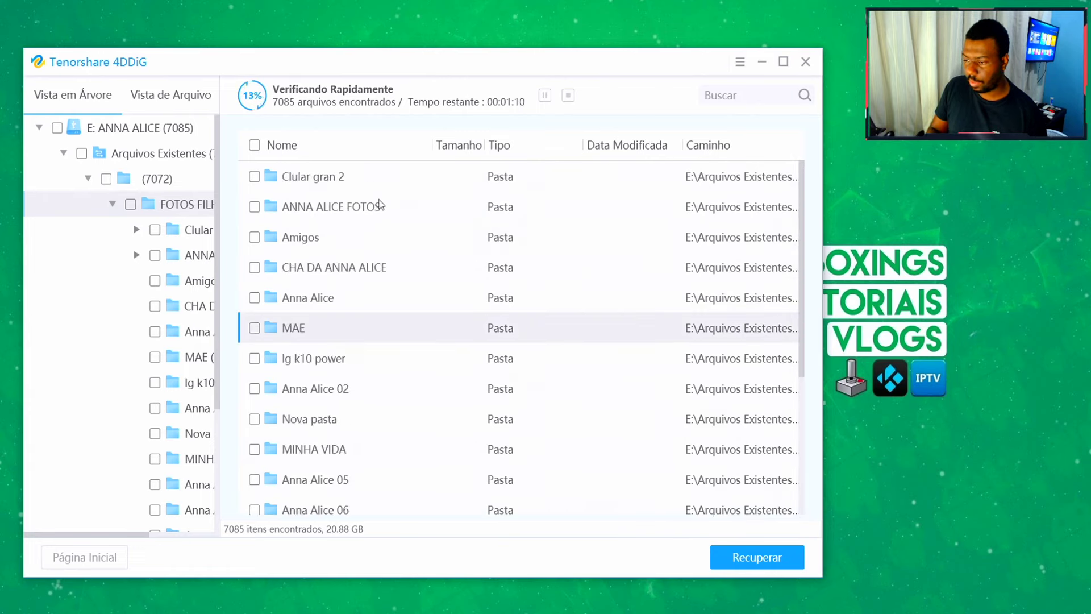
double_click(356, 274)
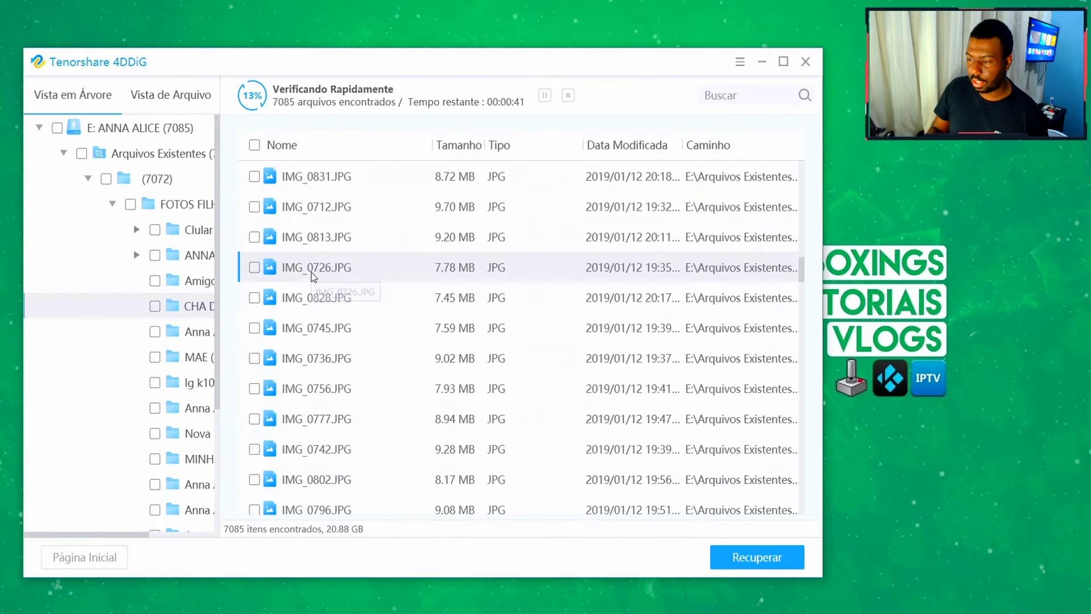
double_click(311, 267)
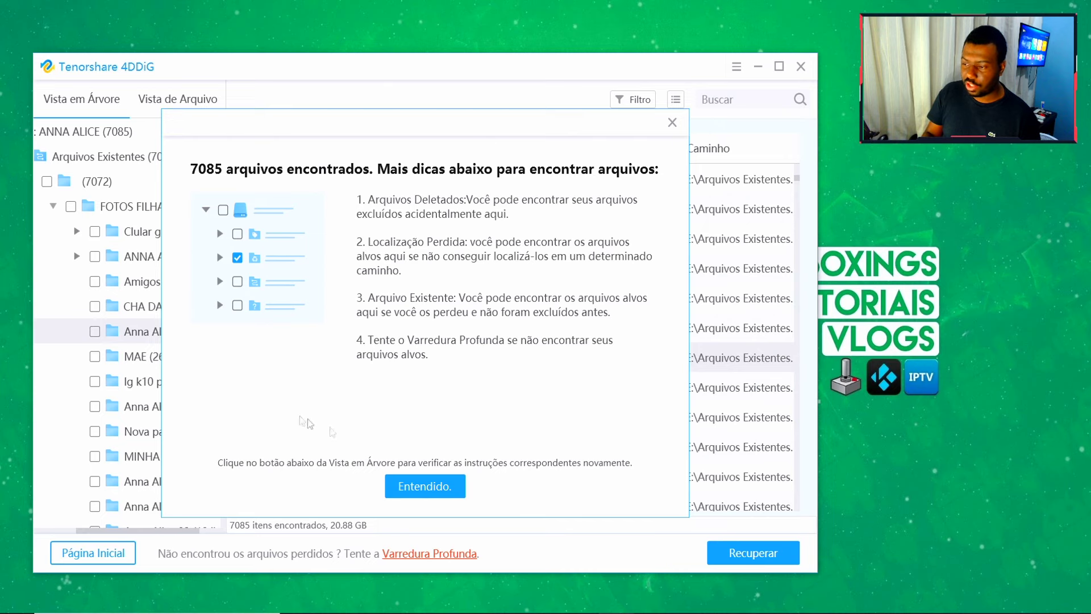
- Dismiss the scan tips, view the found files by file type and preview IMG_20150717_110347831.jpg among the JPG photos
click(425, 486)
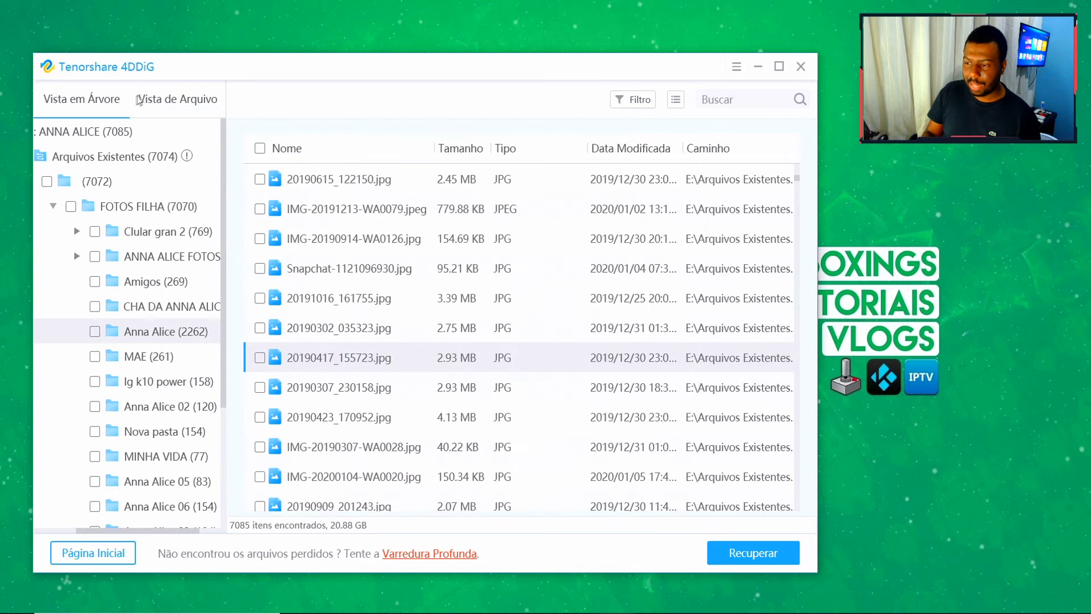
click(182, 103)
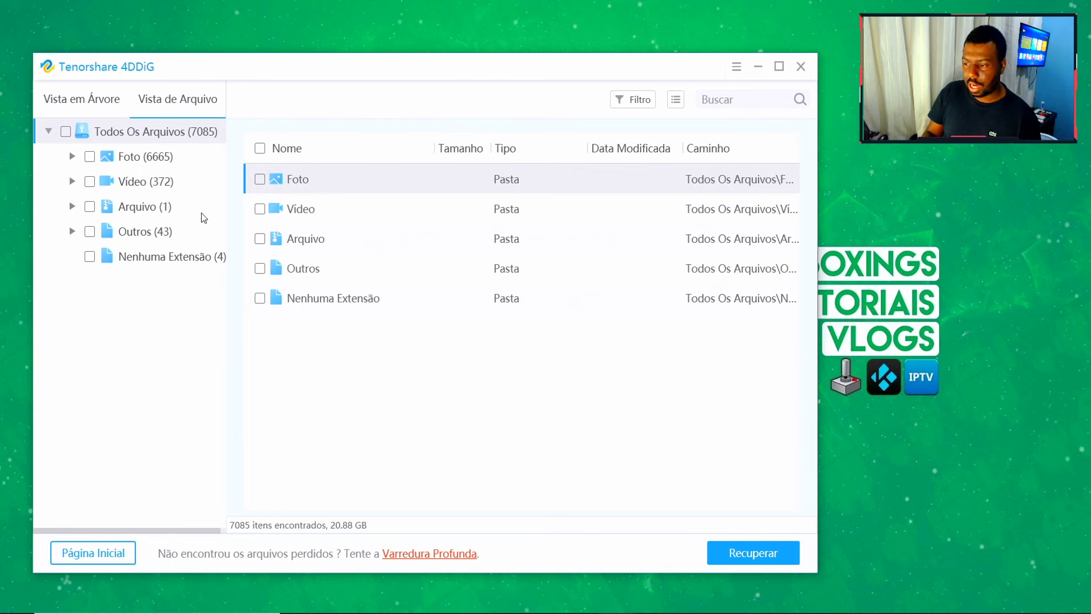
double_click(312, 183)
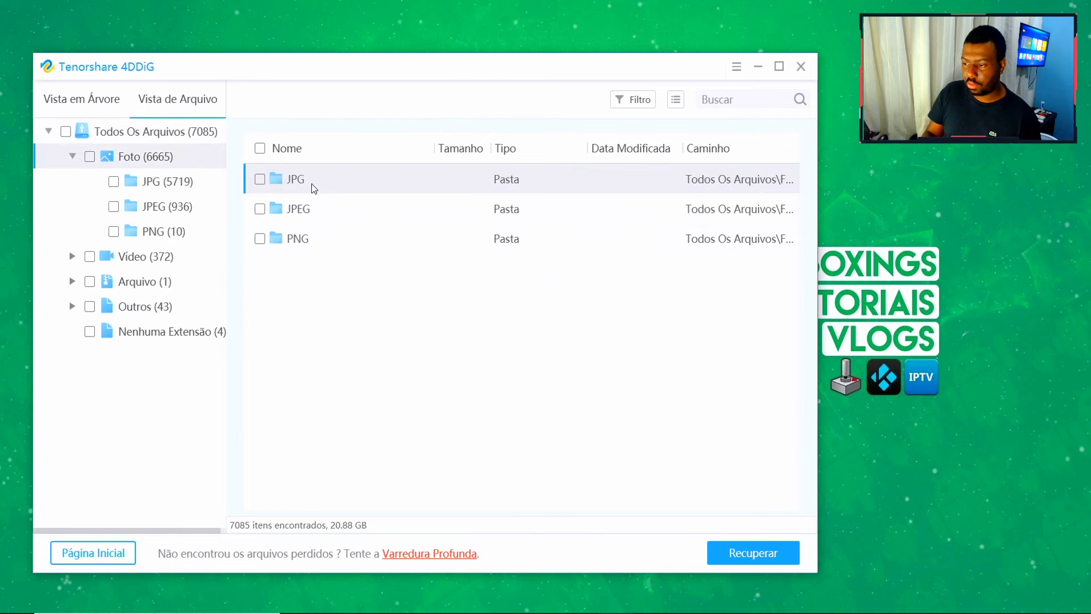
double_click(311, 183)
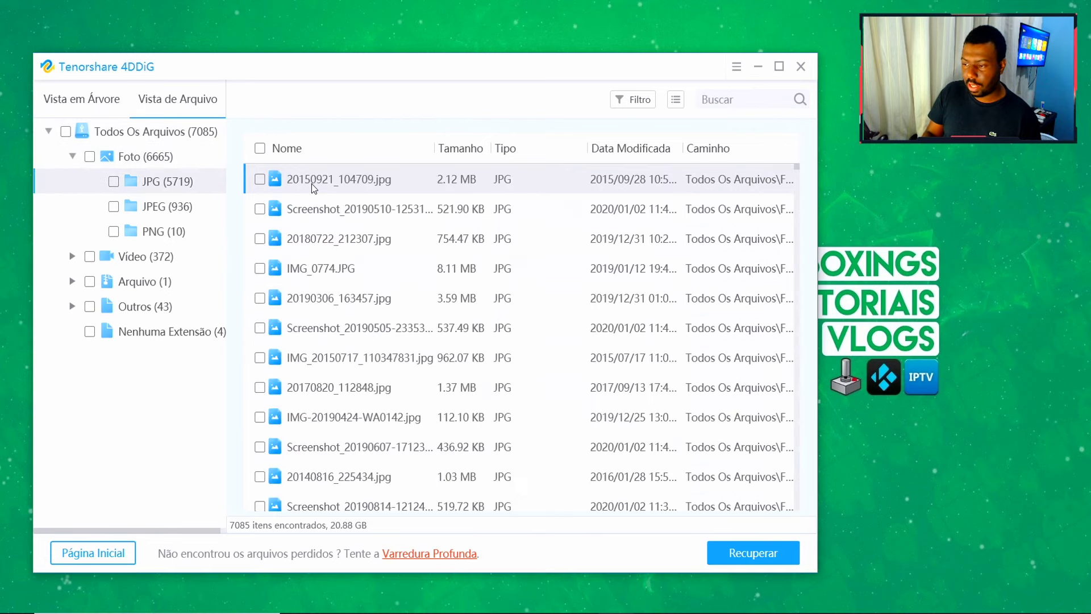
double_click(353, 369)
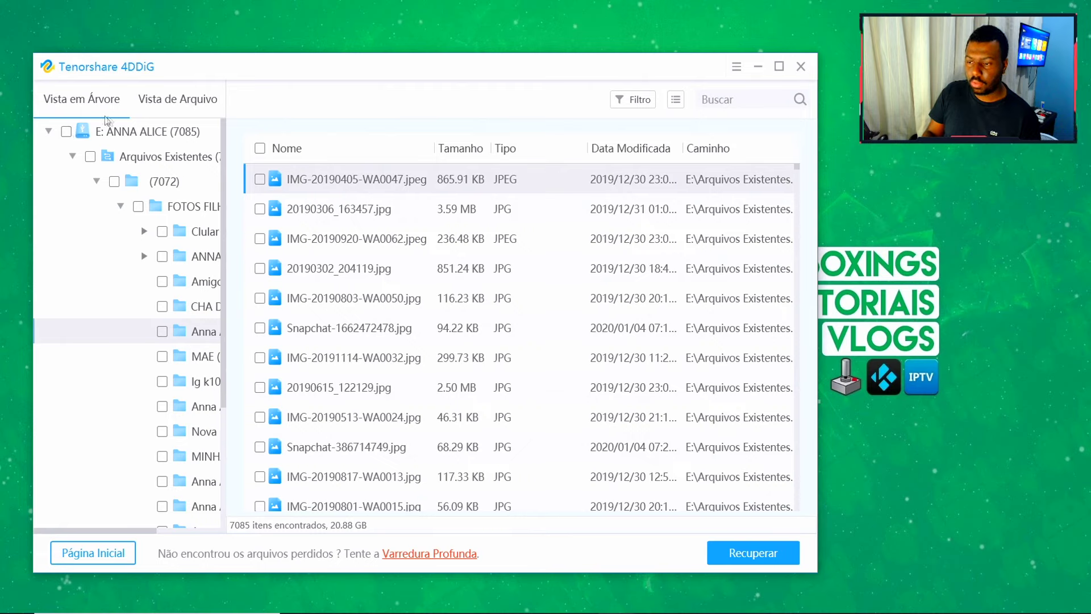
- Select all files found on drive E: for recovery and check that the deleted files are included
click(66, 132)
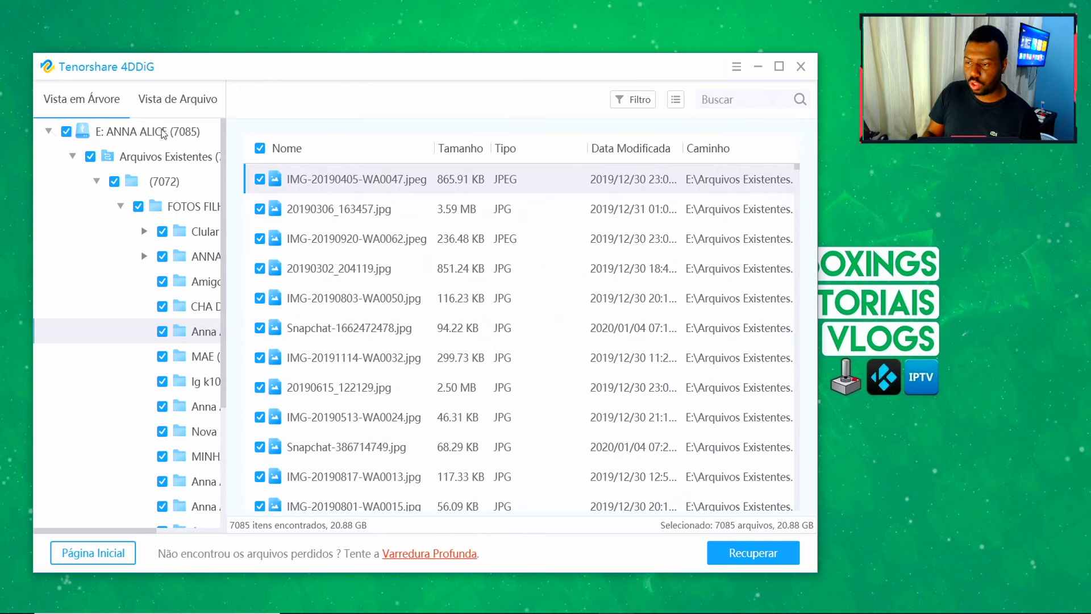
scroll(219, 301, down, 3)
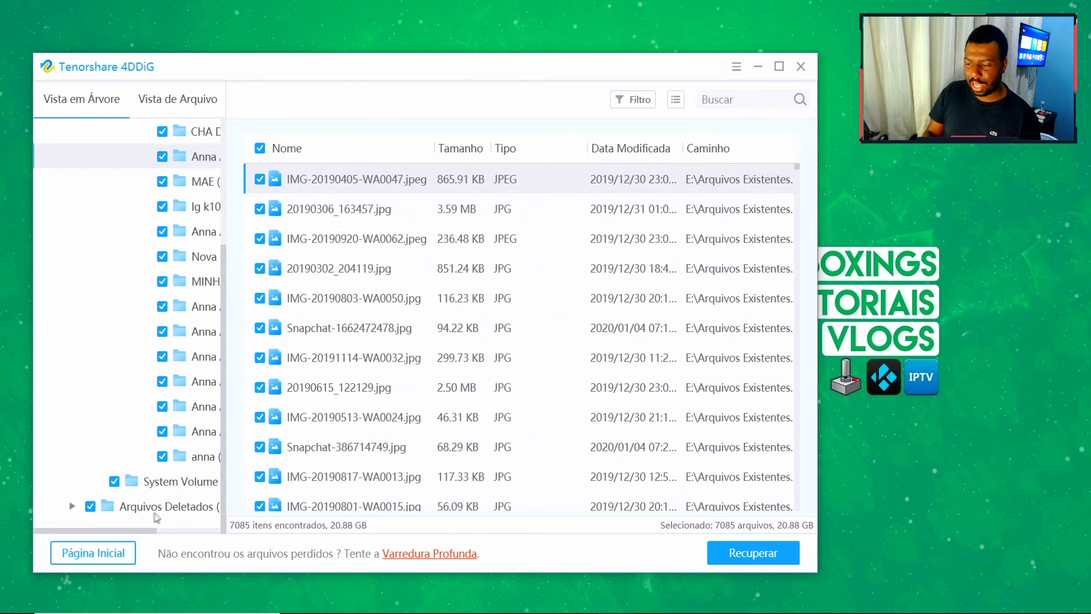
drag(137, 531, 171, 531)
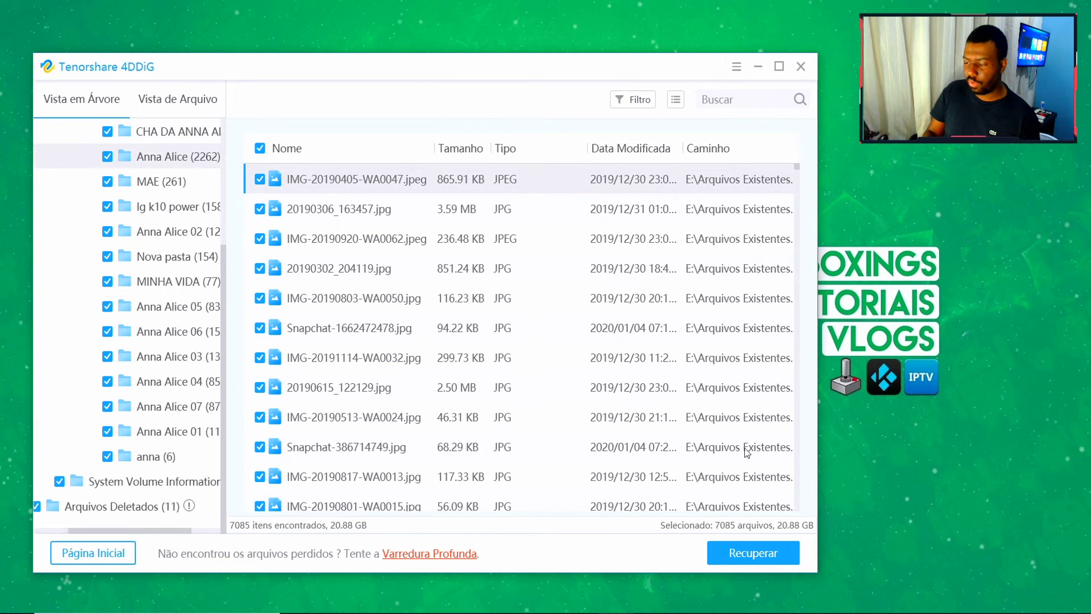
- Recover the selected files into a new folder with the default name on Disco Local (D:)
click(730, 554)
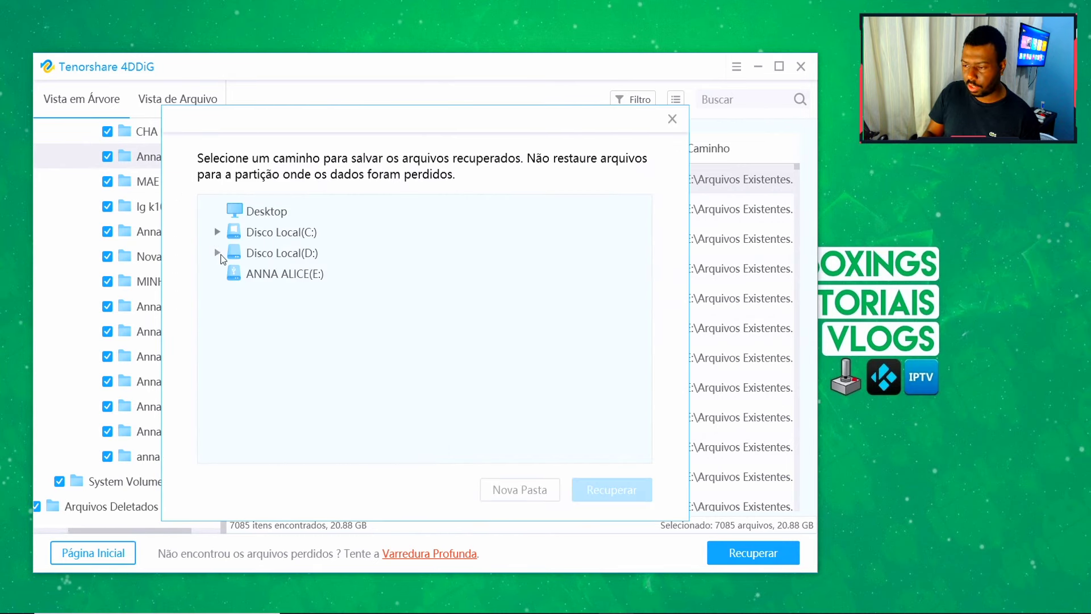
click(256, 261)
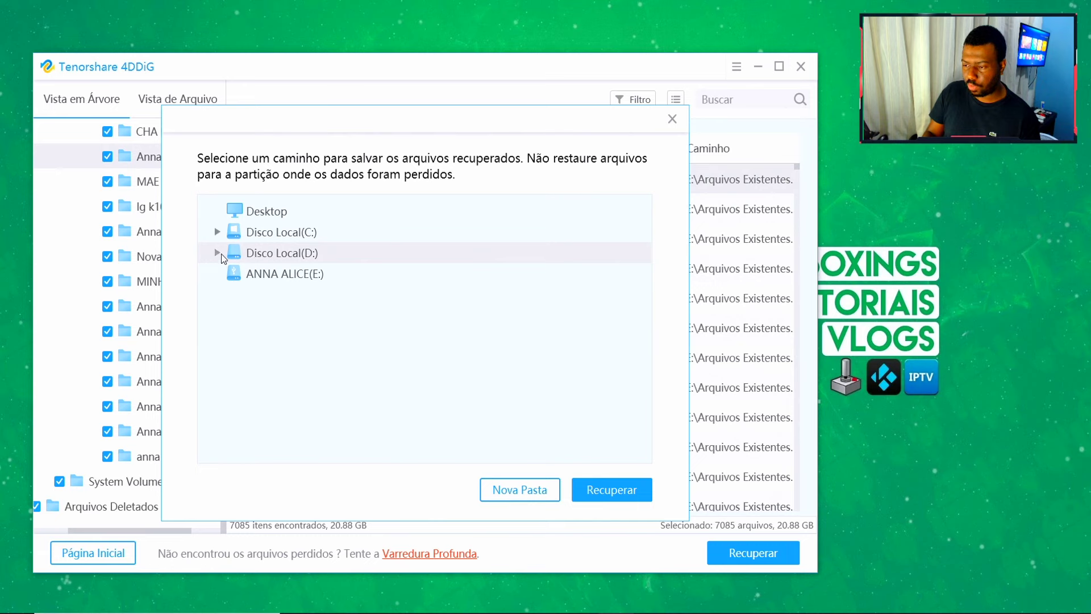
click(218, 253)
click(519, 489)
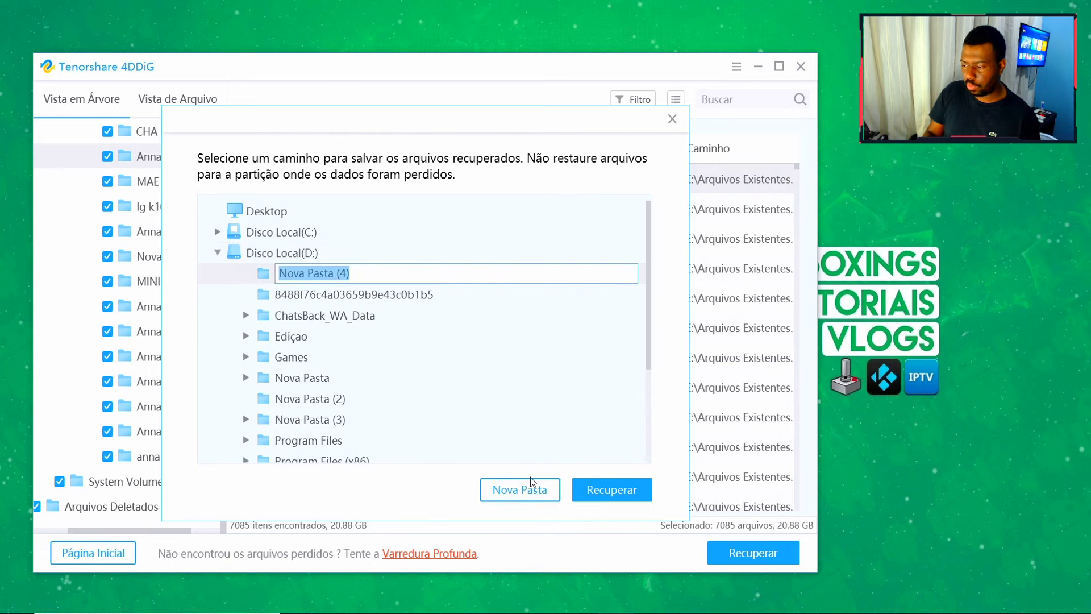
key(Return)
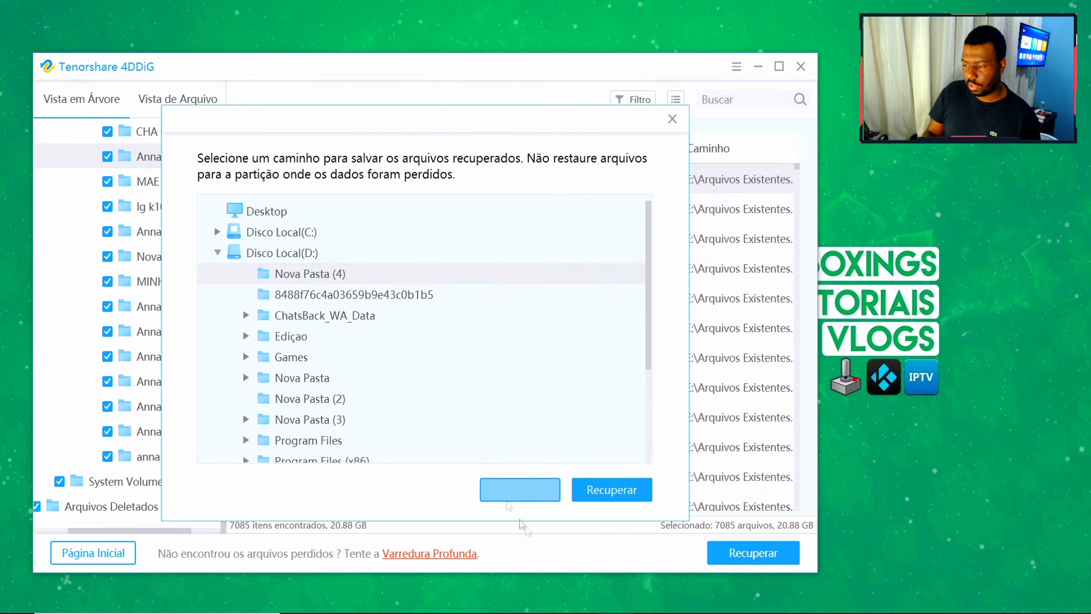
click(624, 498)
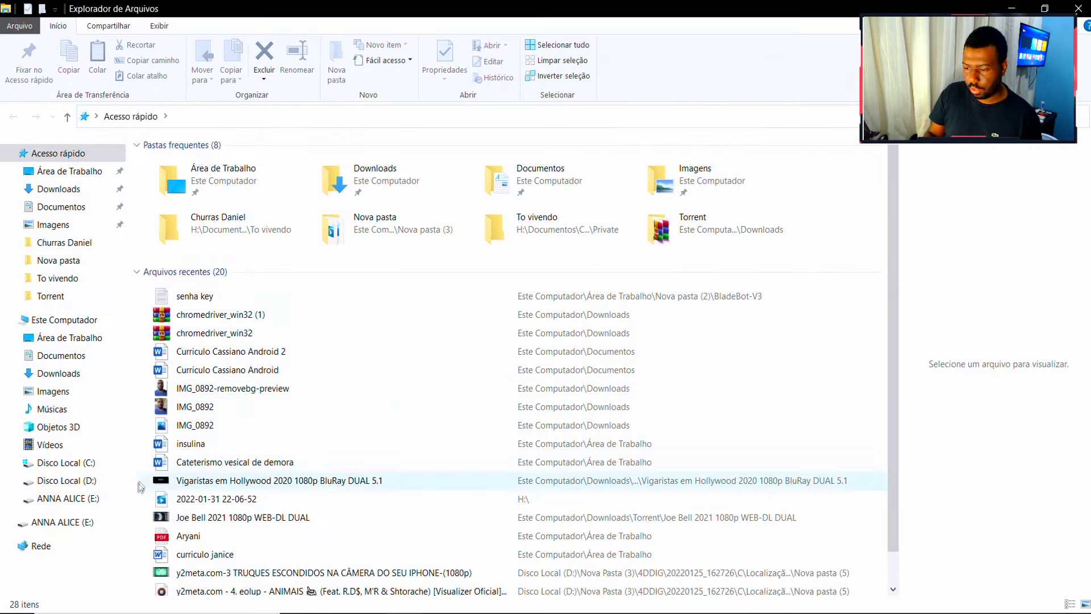
- In File Explorer, compare the contents of drives D: and E:, and retry opening the shortcut on drive E:
click(94, 482)
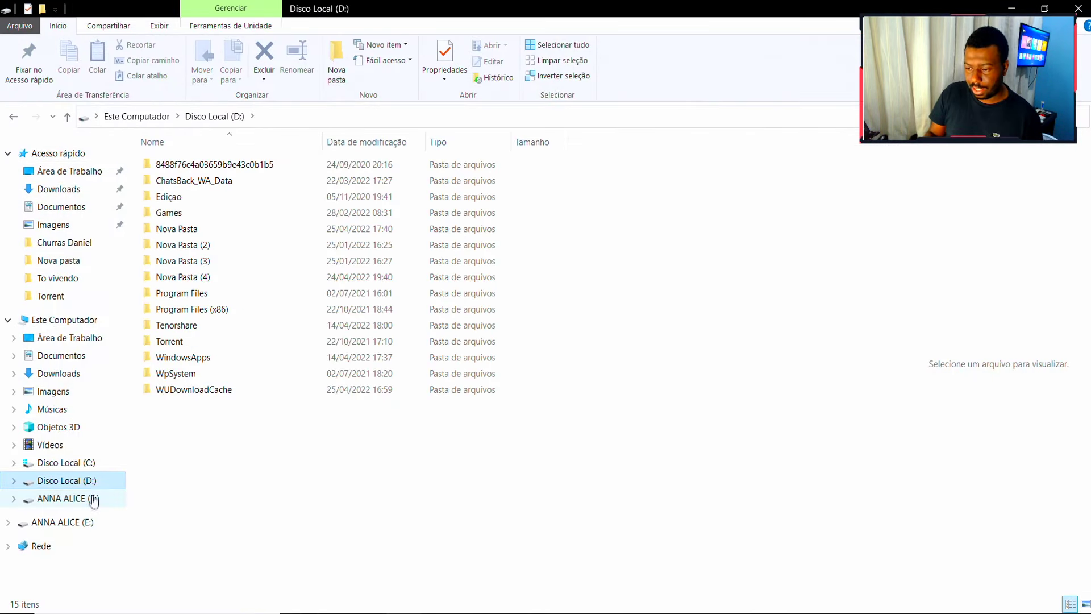
click(94, 501)
drag(230, 197, 557, 366)
drag(245, 200, 451, 419)
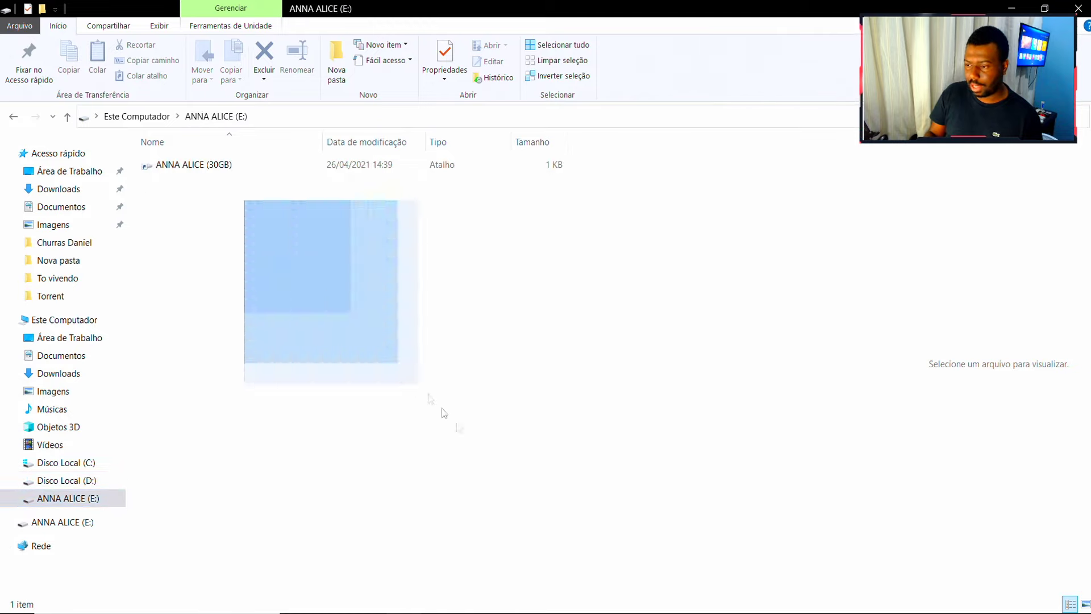
double_click(266, 163)
click(692, 263)
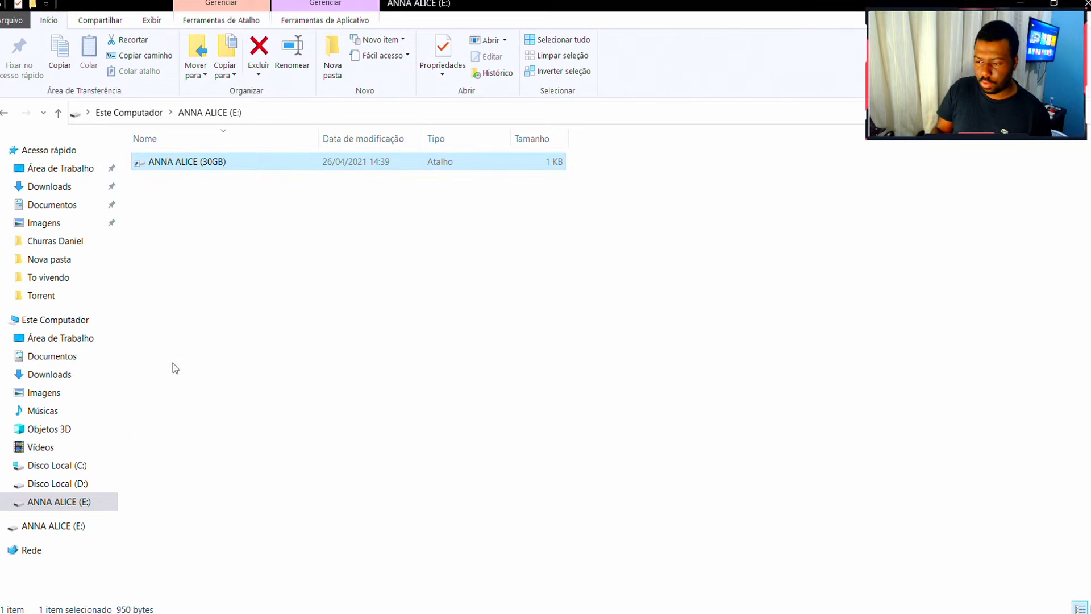
- On drive D:, open Nova Pasta (4) and go through 4DDIG, 20220424_194000, E and Arquivos Existentes to FOTOS FILHA
click(68, 488)
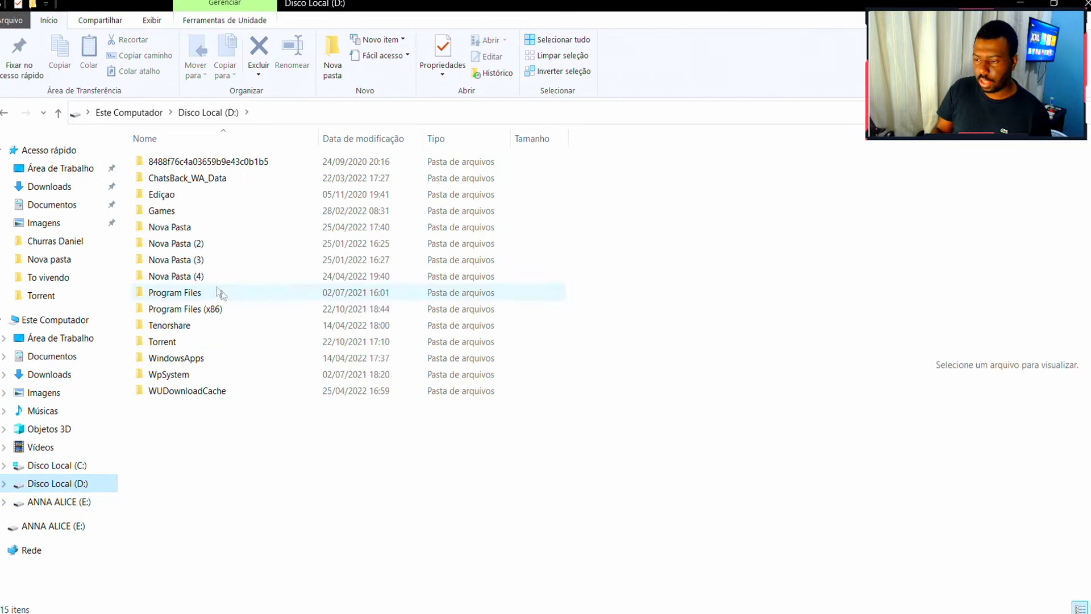
double_click(205, 277)
double_click(210, 161)
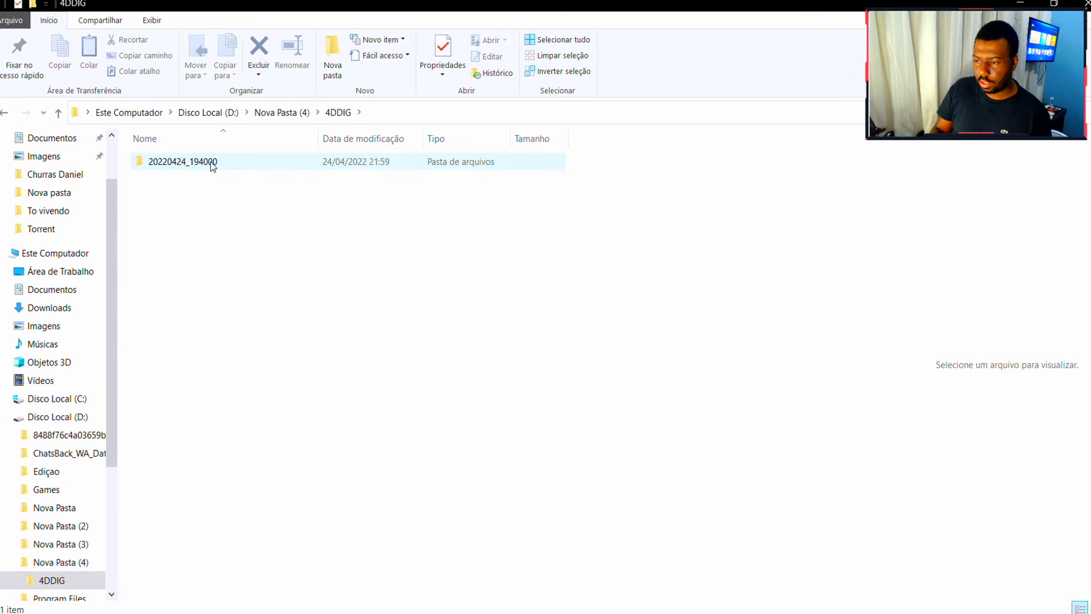
double_click(210, 161)
double_click(210, 161)
double_click(211, 162)
double_click(210, 161)
double_click(211, 161)
- View the recovered photo 20190324_184148.jpg from a FOTOS FILHA subfolder and page through the photos following it
drag(218, 555, 231, 159)
click(246, 466)
double_click(187, 212)
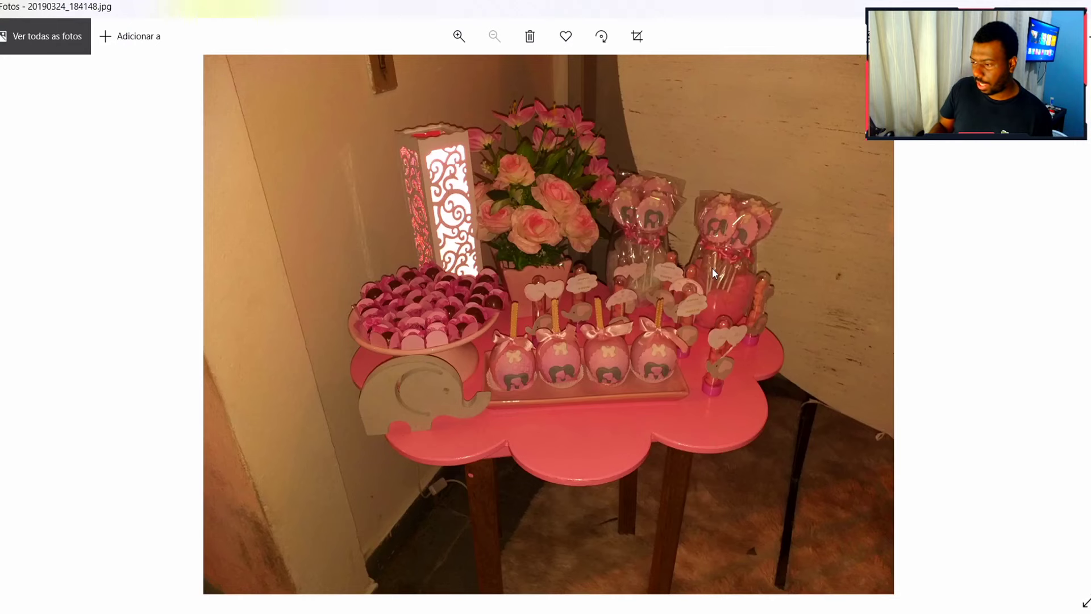
key(Right)
key(Right)
key(Right)
key(Right)
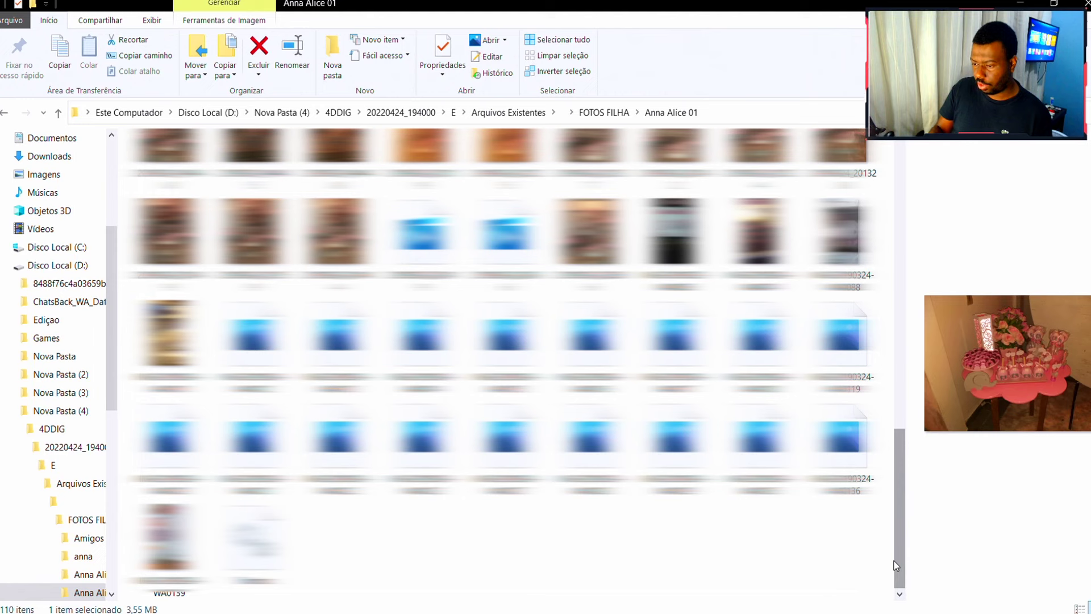
- Look through other recovered subfolders of FOTOS FILHA and view 20170617_103333.jpg and the photo following it
key(BackSpace)
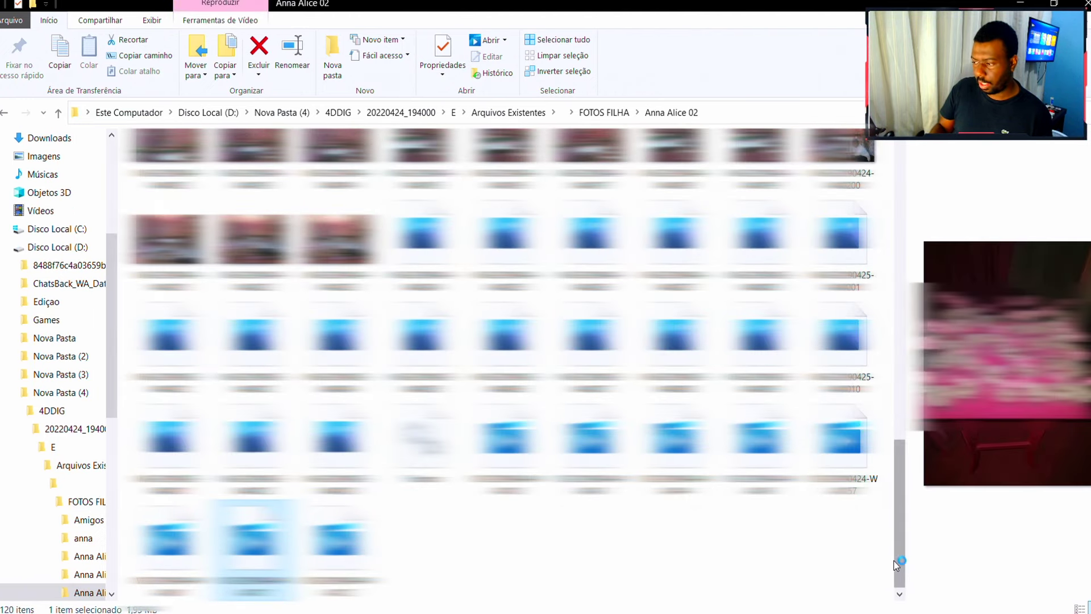
key(BackSpace)
key(Down)
key(Down)
key(Down)
key(Down)
key(Return)
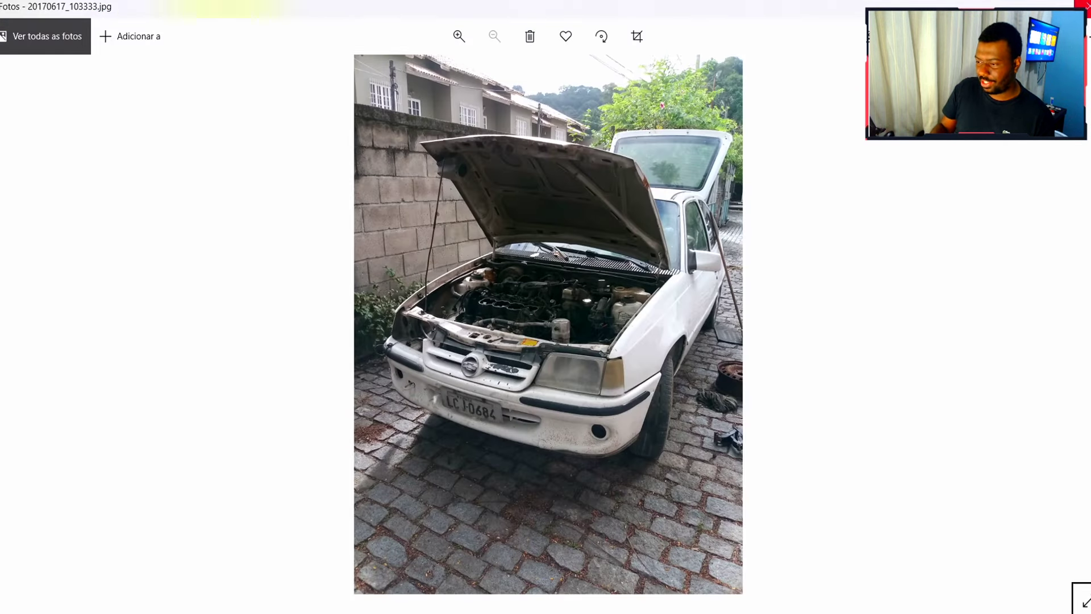
key(Right)
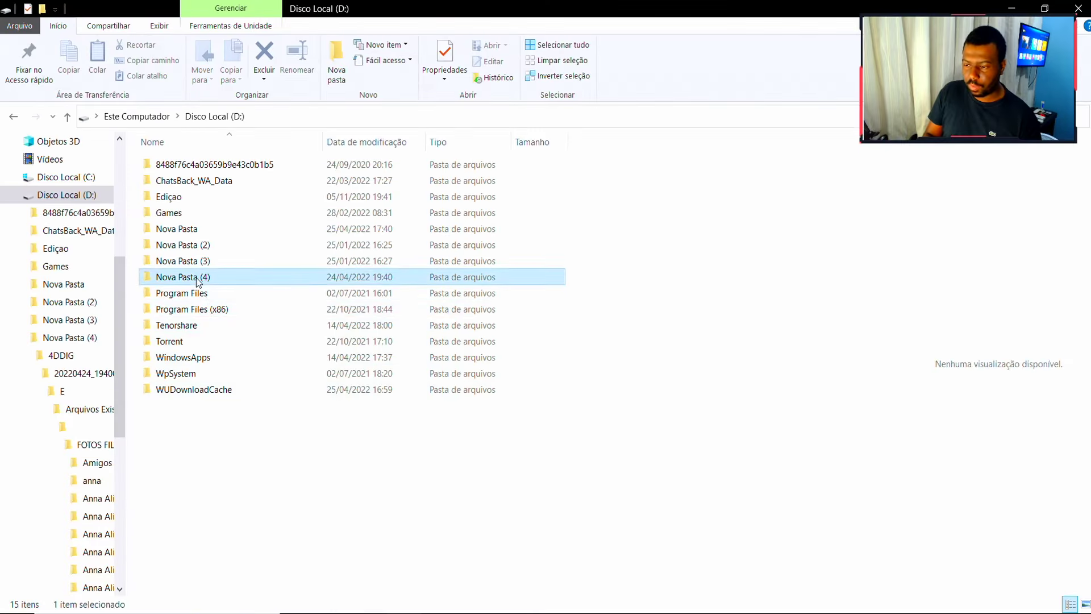
- Open the properties of the Nova Pasta (4) folder on drive D: to check its total size
right_click(198, 279)
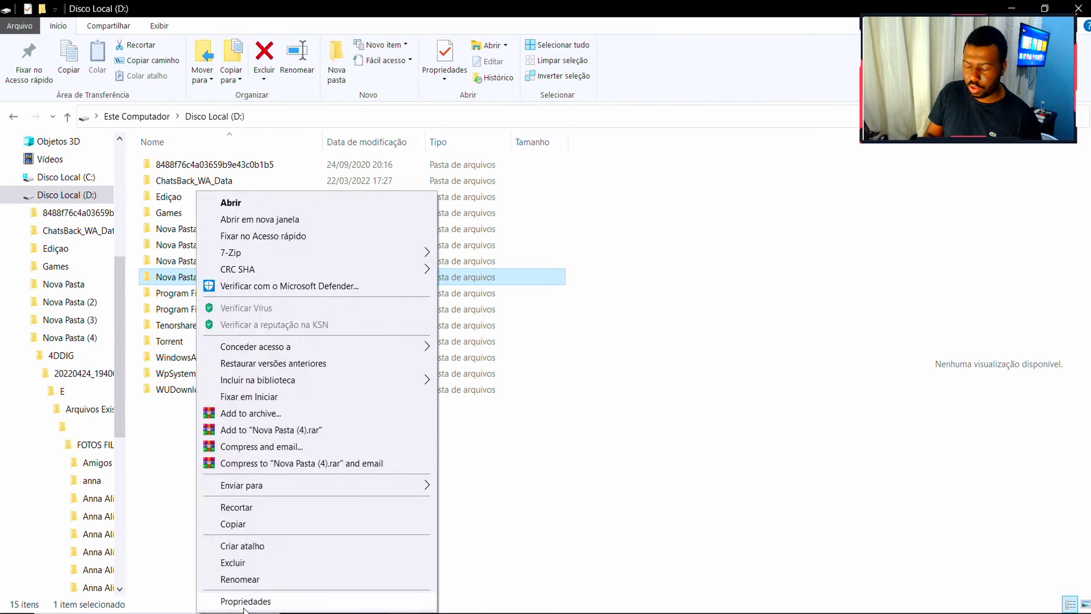
click(246, 601)
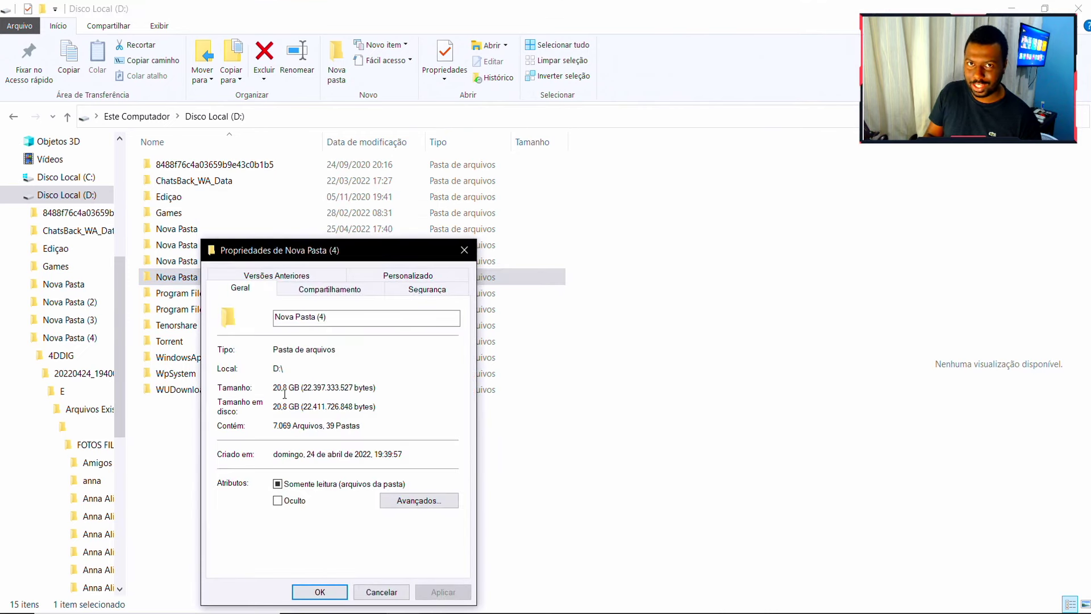